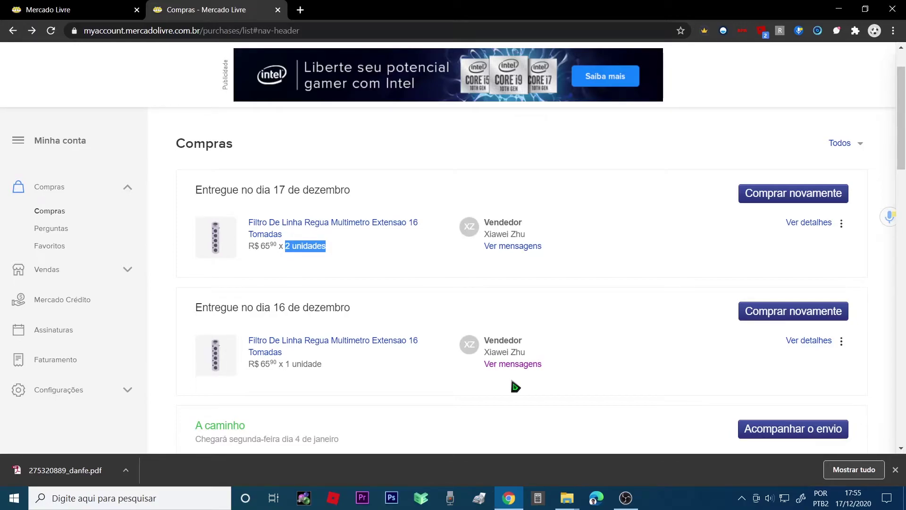
Open the seller conversation for the two-unit power strip order and read the messages about cancelling the purchase
left_click(509, 250)
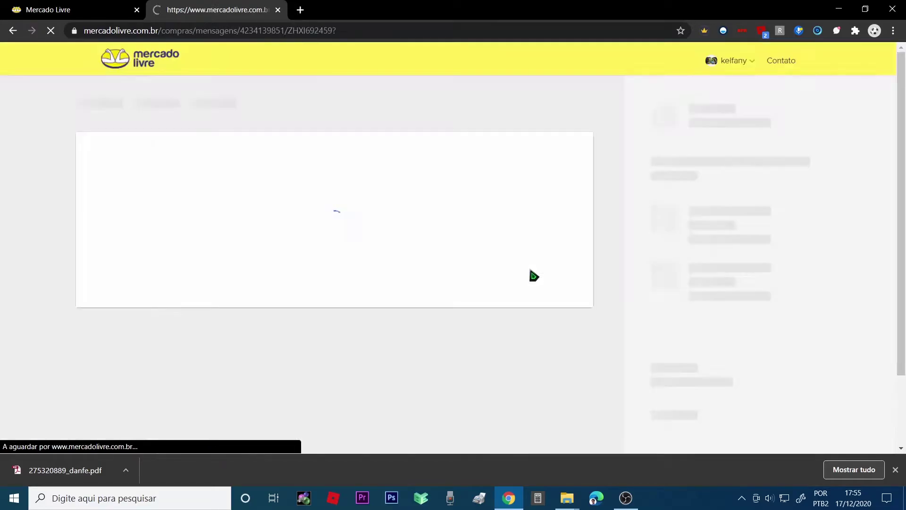
scroll(533, 271, "up", 3)
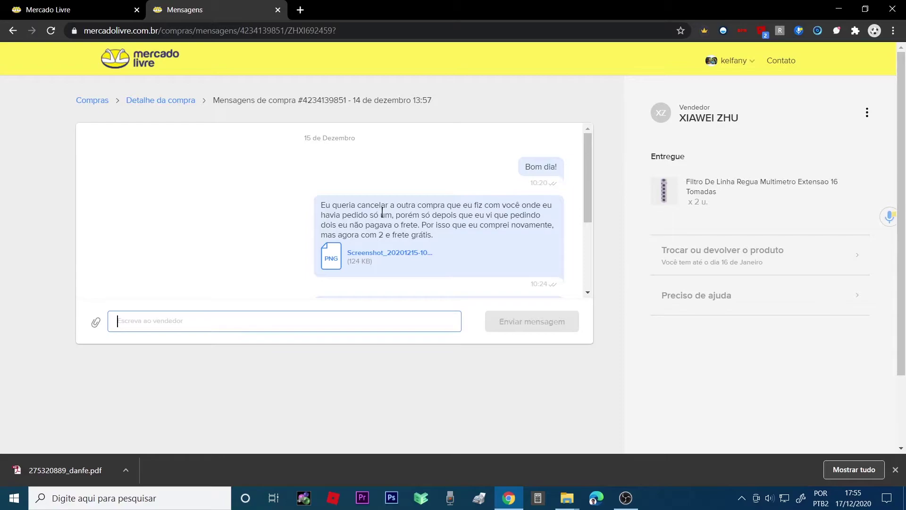
left_click_drag(390, 205, 521, 205)
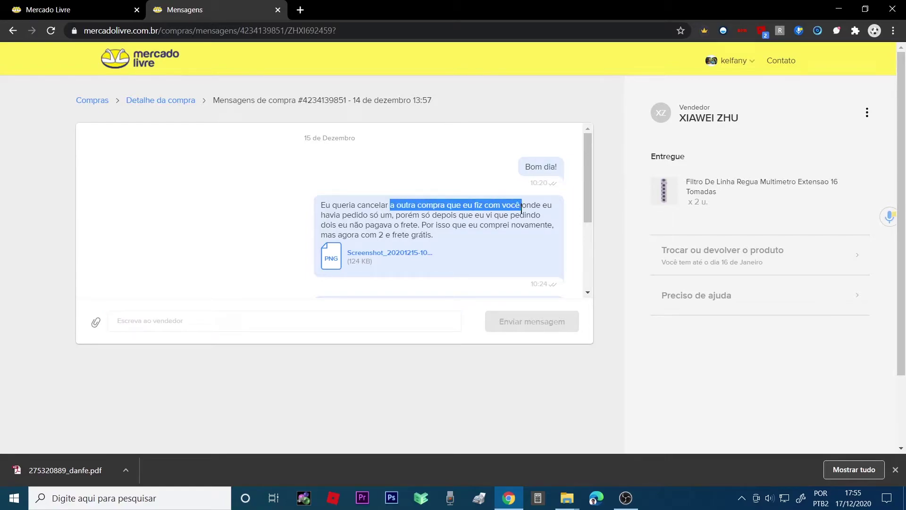
left_click_drag(350, 215, 495, 215)
left_click(405, 216)
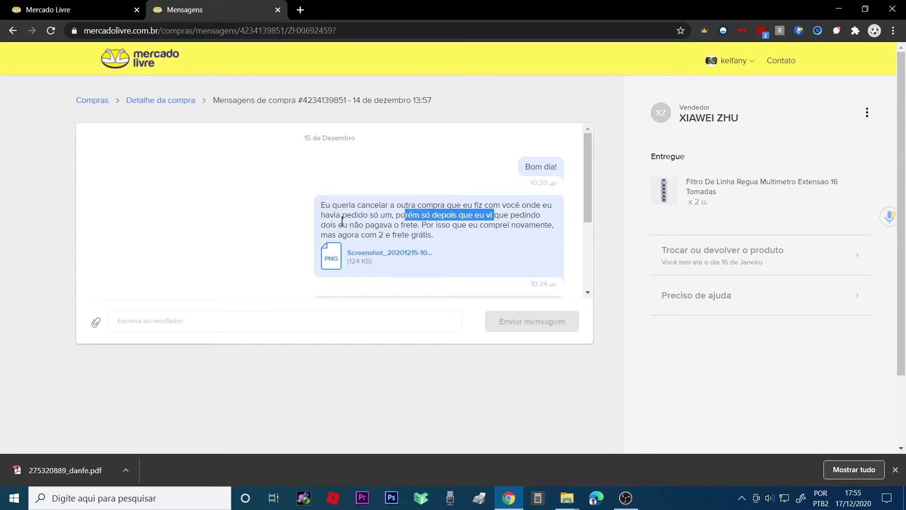
left_click_drag(353, 224, 388, 224)
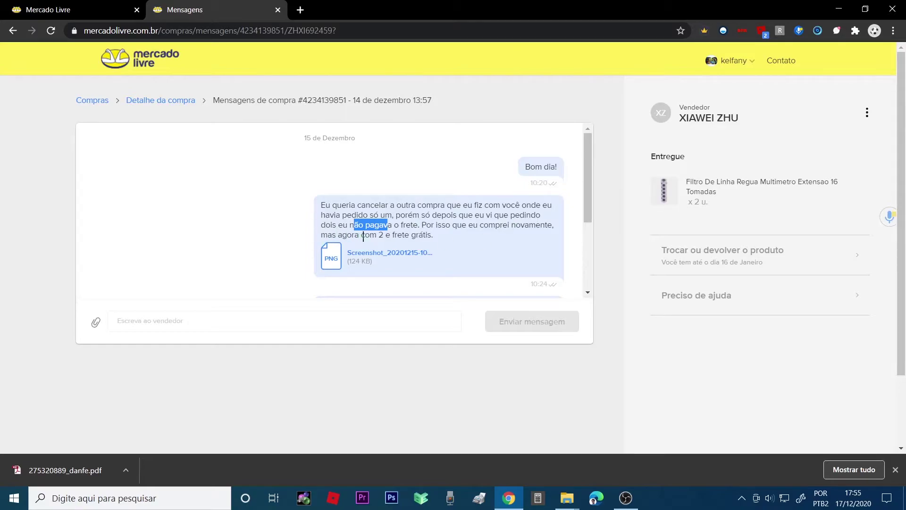
scroll(391, 235, "down", 3)
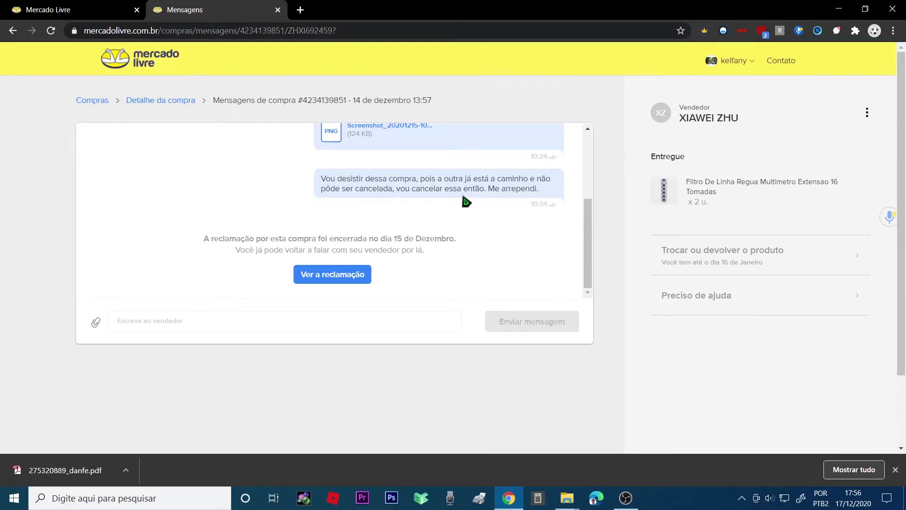
left_click_drag(421, 181, 535, 180)
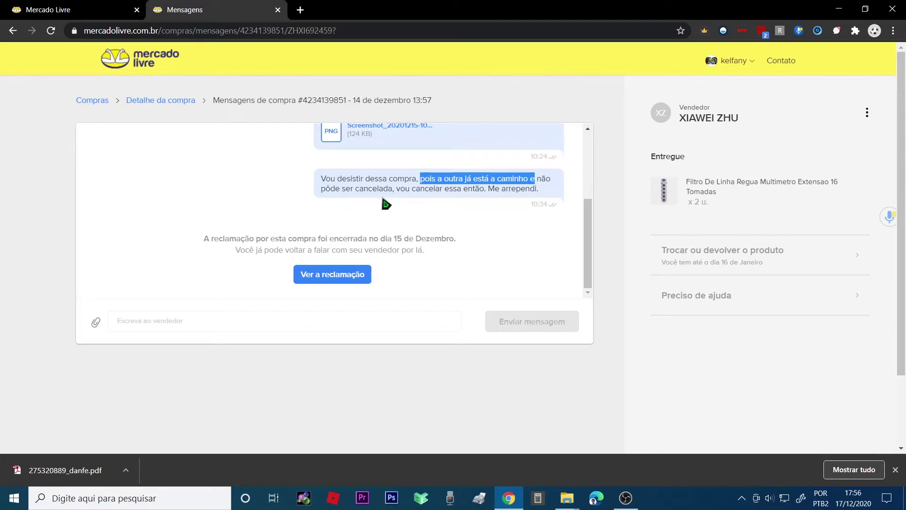
left_click_drag(396, 189, 483, 188)
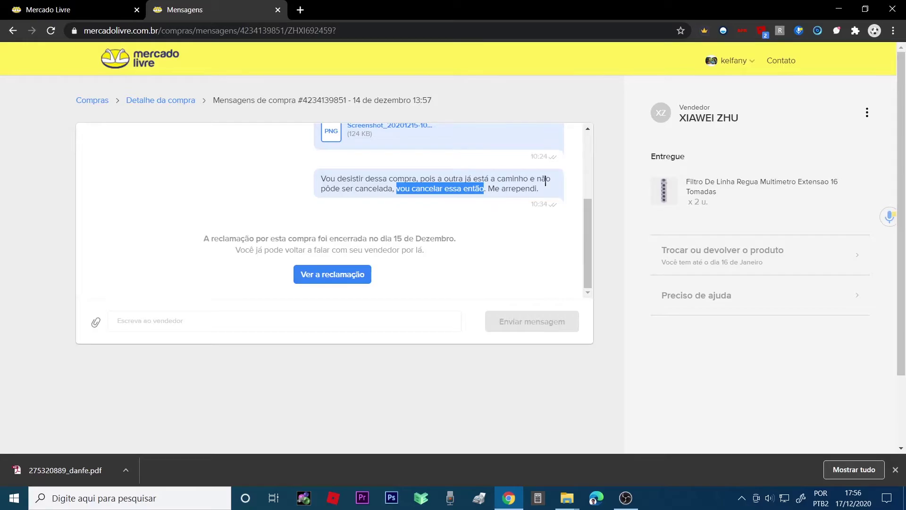
Open the complaint linked in the seller conversation and read its explanation and closing notice
scroll(343, 225, "down", 2)
left_click(344, 218)
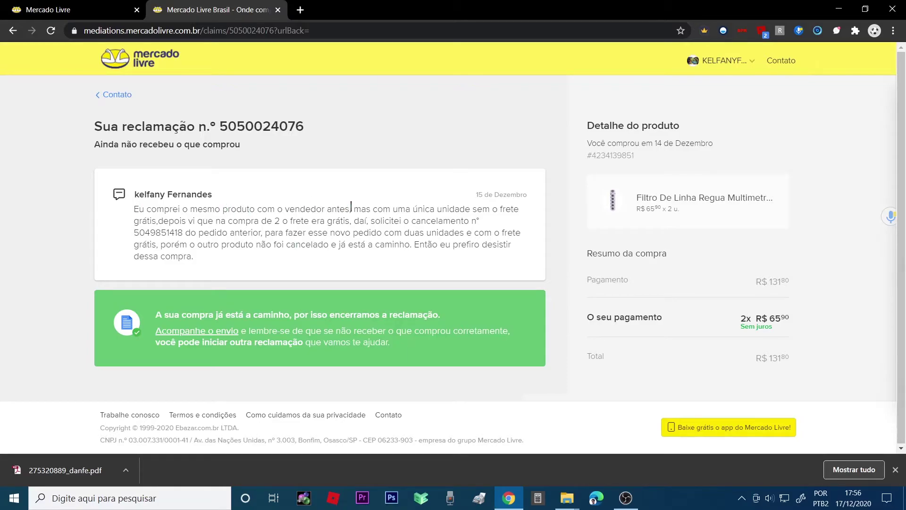
left_click_drag(354, 208, 519, 208)
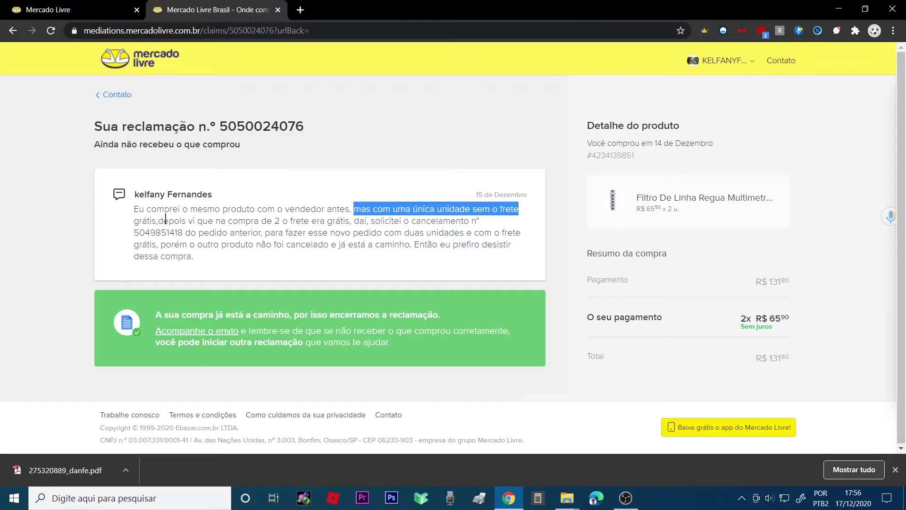
left_click_drag(157, 221, 485, 224)
left_click(354, 221)
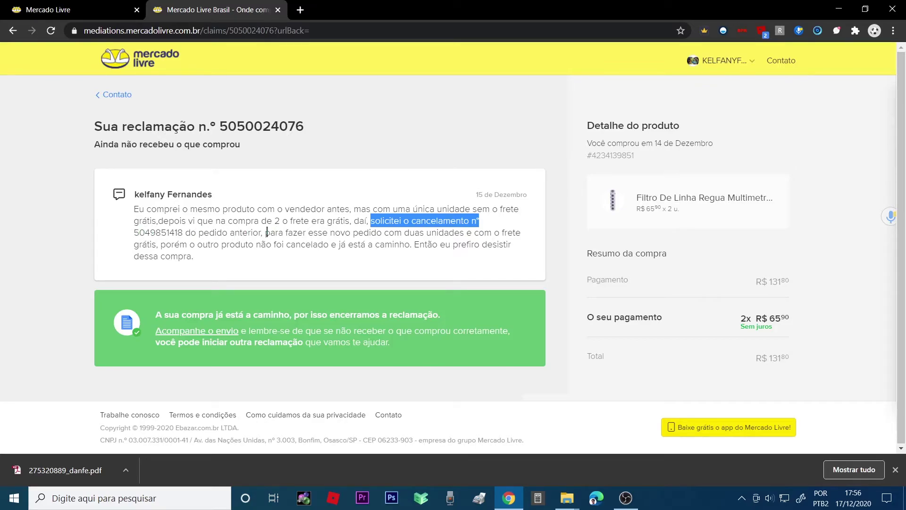
left_click_drag(265, 232, 511, 232)
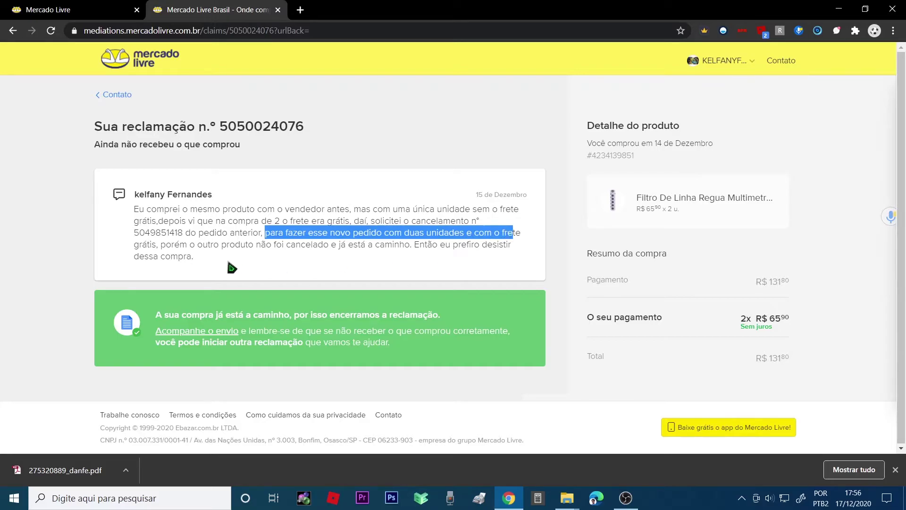
left_click(162, 244)
left_click_drag(161, 244, 480, 244)
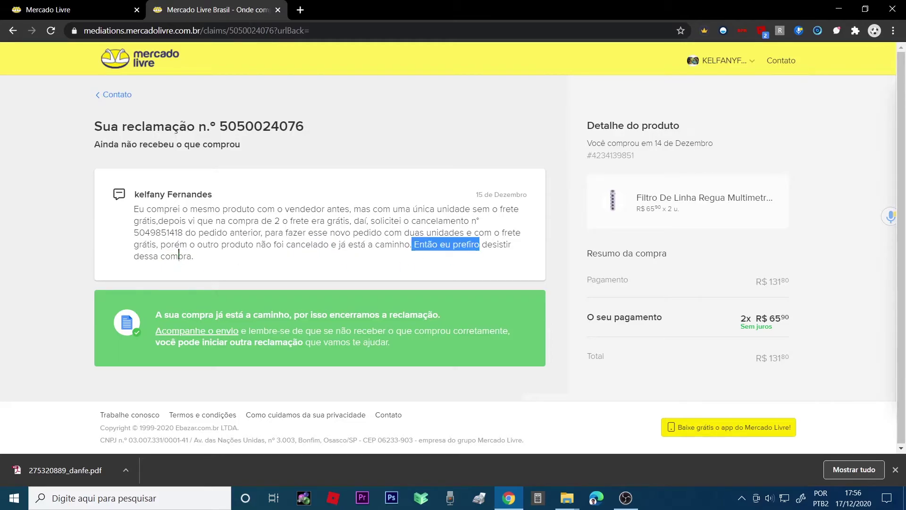
left_click_drag(156, 315, 462, 319)
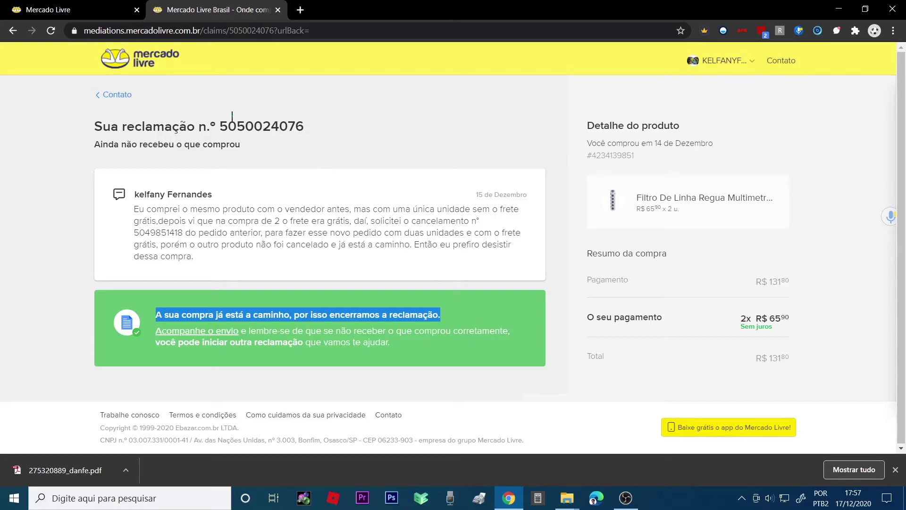
Return to the seller conversation and review its messages again
left_click(13, 31)
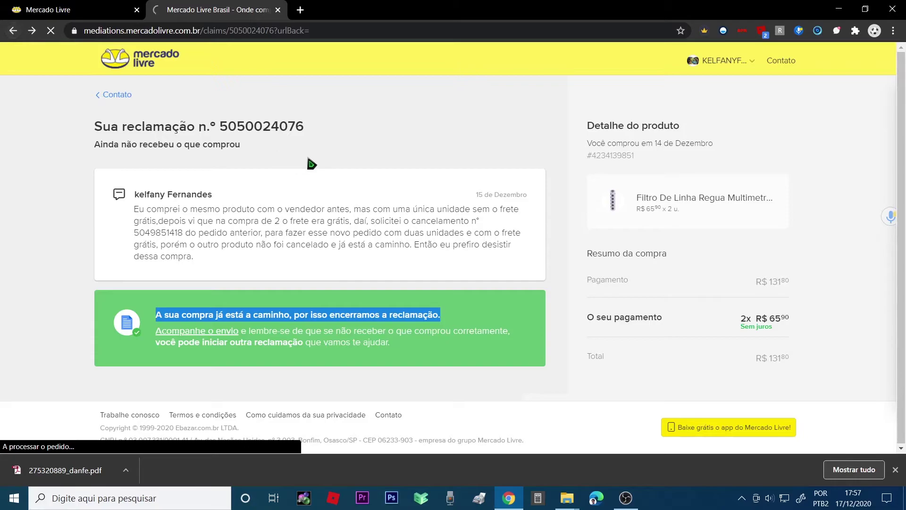
scroll(700, 192, "down", 1)
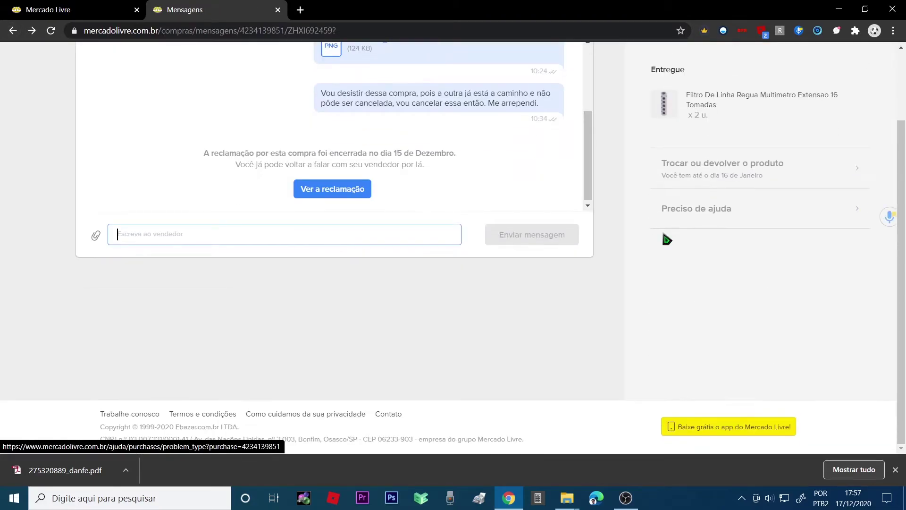
scroll(664, 235, "up", 2)
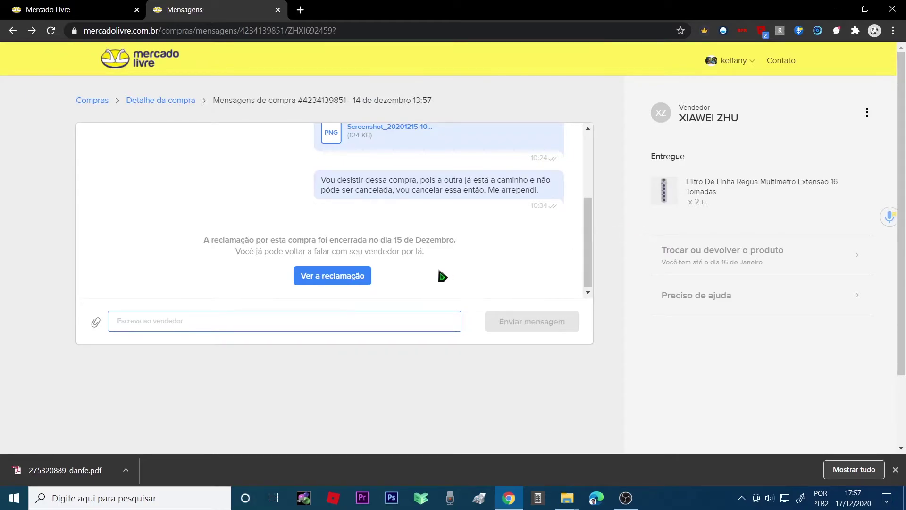
scroll(439, 270, "down", 1)
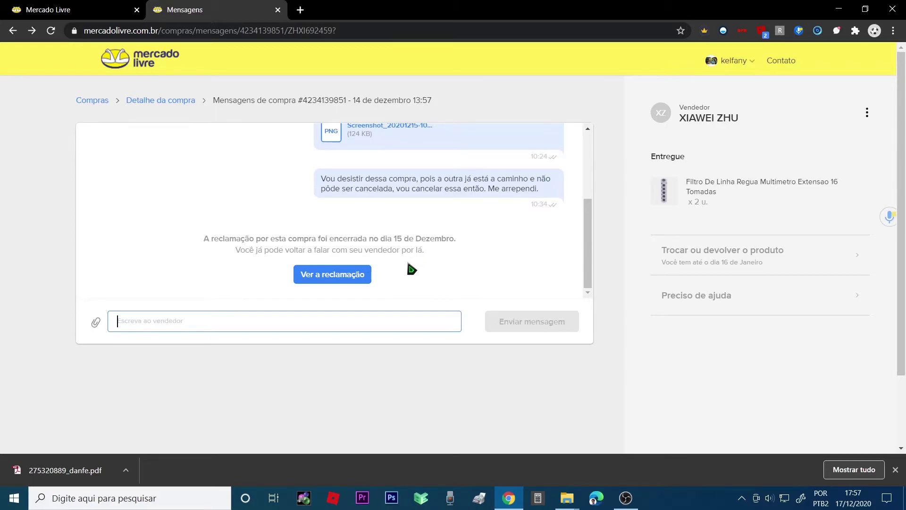
scroll(406, 257, "up", 3)
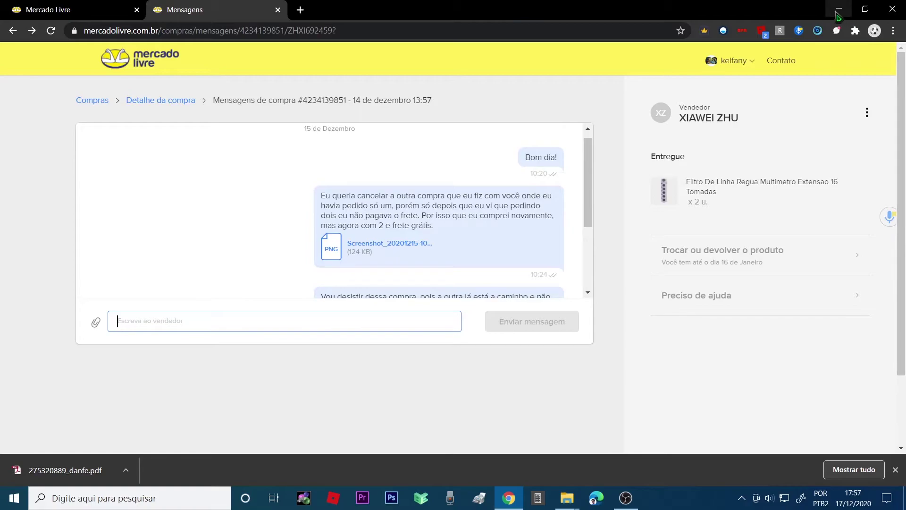
scroll(581, 167, "down", 3)
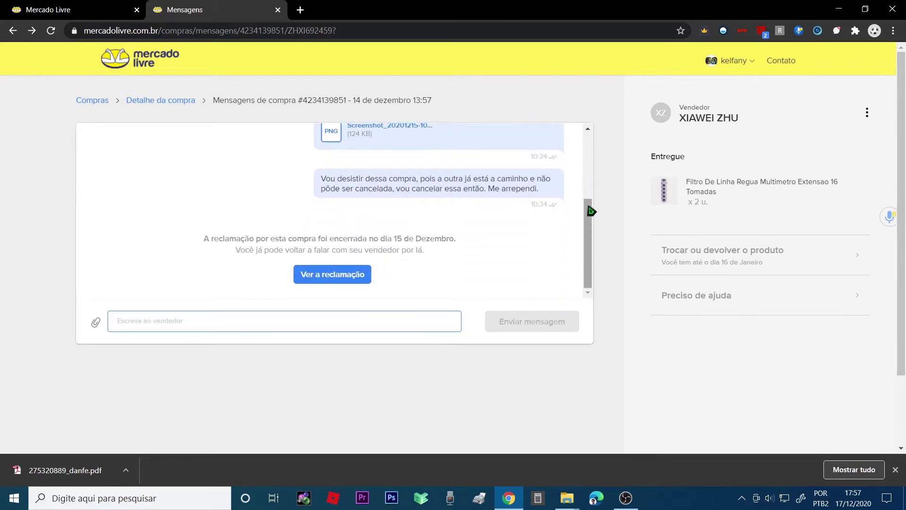
Switch to the claim form page and go back to the "O que está faltando?" question
left_click(28, 8)
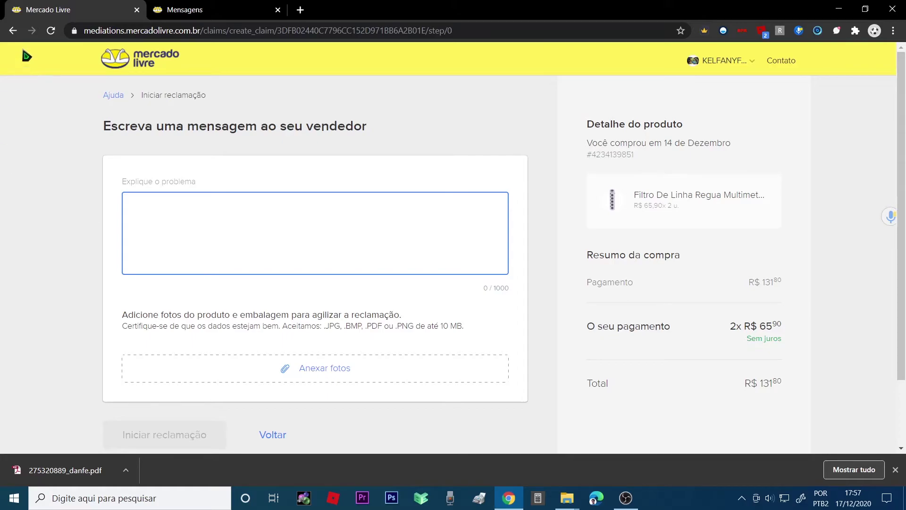
left_click(16, 32)
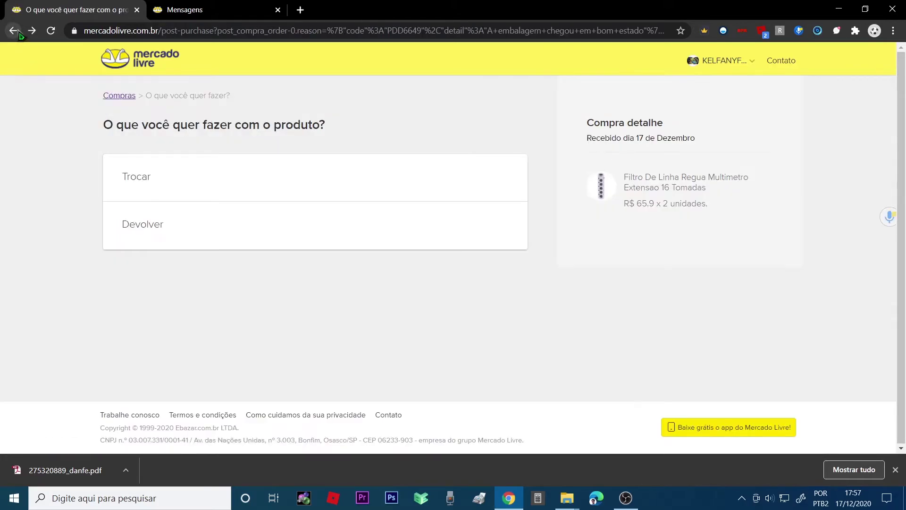
left_click(15, 31)
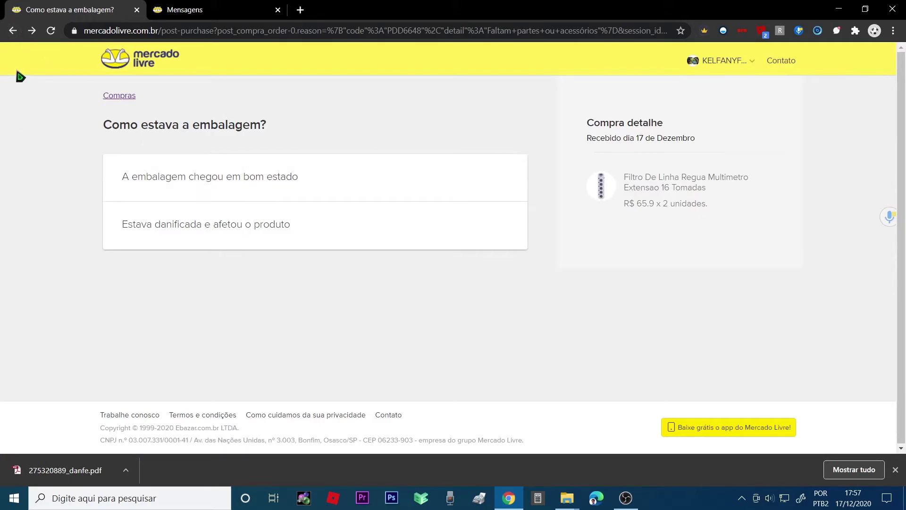
left_click(13, 31)
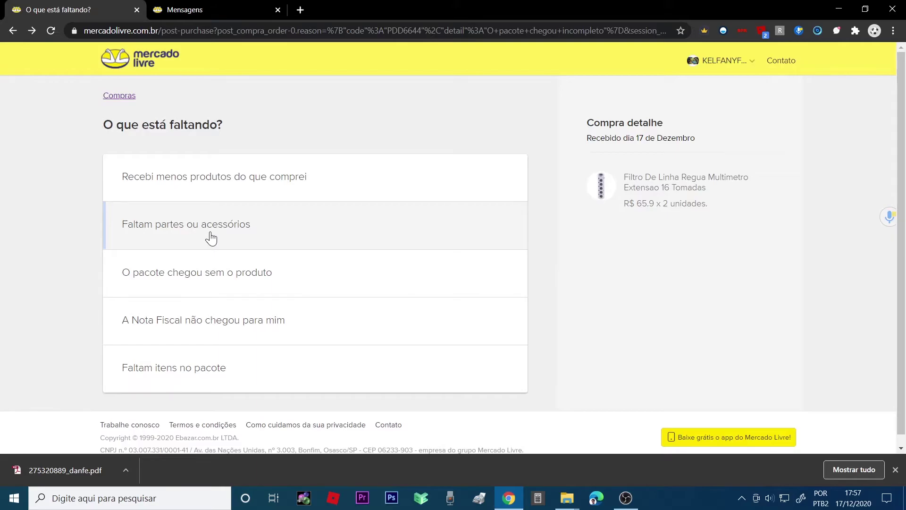
Answer the claim questions with "Faltam partes ou acessórios", "A embalagem chegou em bom estado" and "Devolver"
left_click(246, 231)
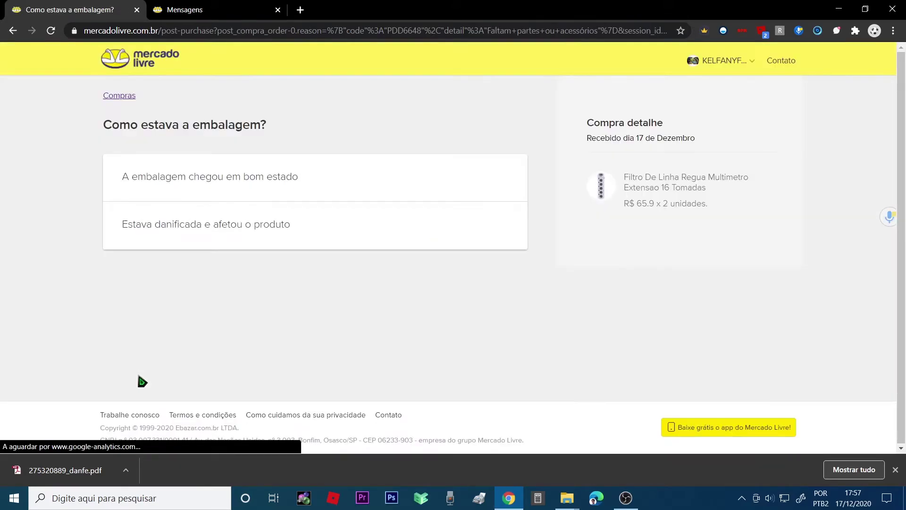
left_click(210, 183)
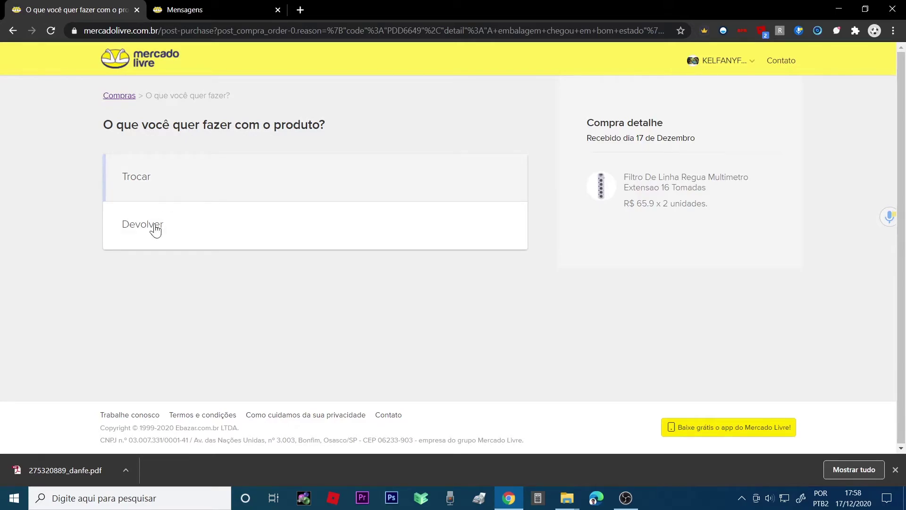
left_click(171, 228)
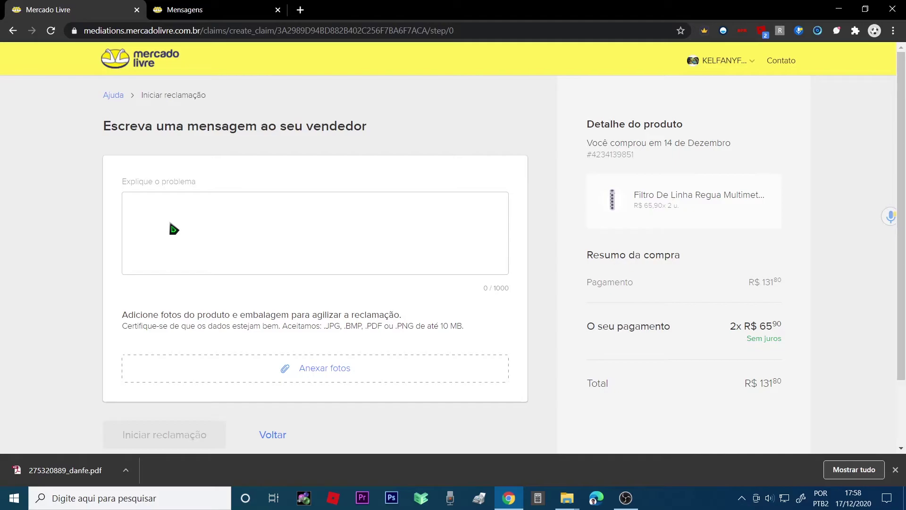
Write "veio faltando duas arruelas press to reset" as the problem description for the seller
left_click(171, 226)
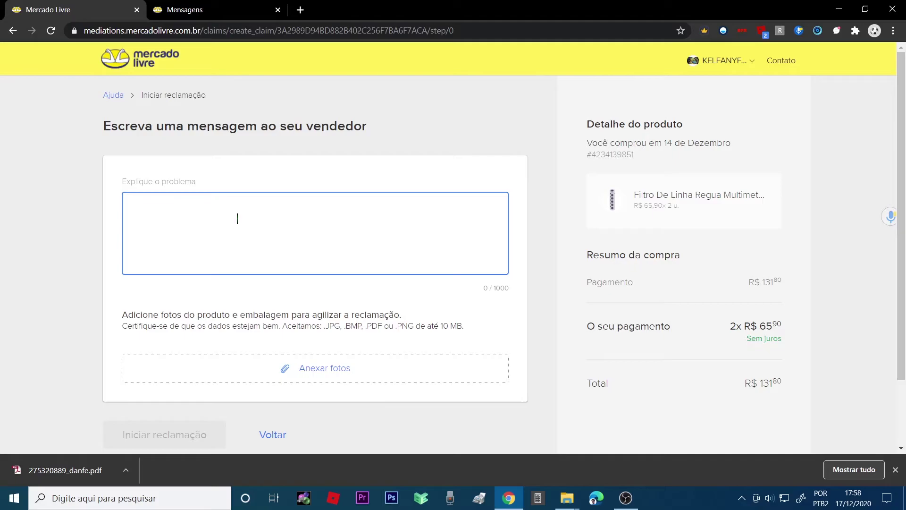
type("veio")
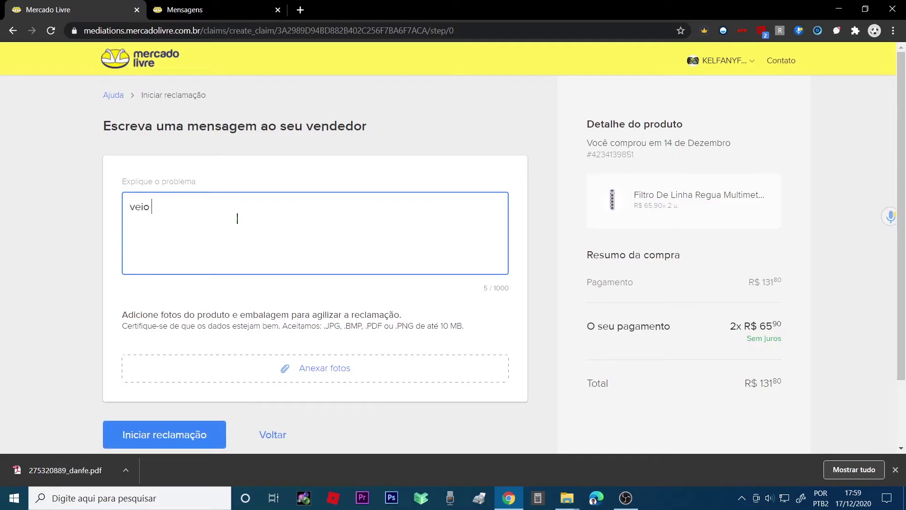
type(" faltando uma arr")
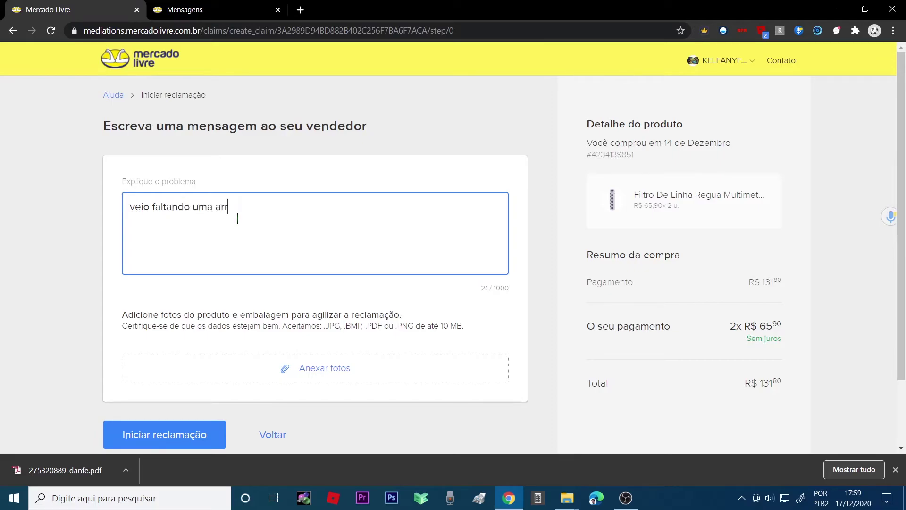
key("BackSpace")
key("BackSpace")
key("BackSpace")
key("BackSpace")
key("BackSpace")
key("BackSpace")
key("BackSpace")
type("duas arruelas")
type("p")
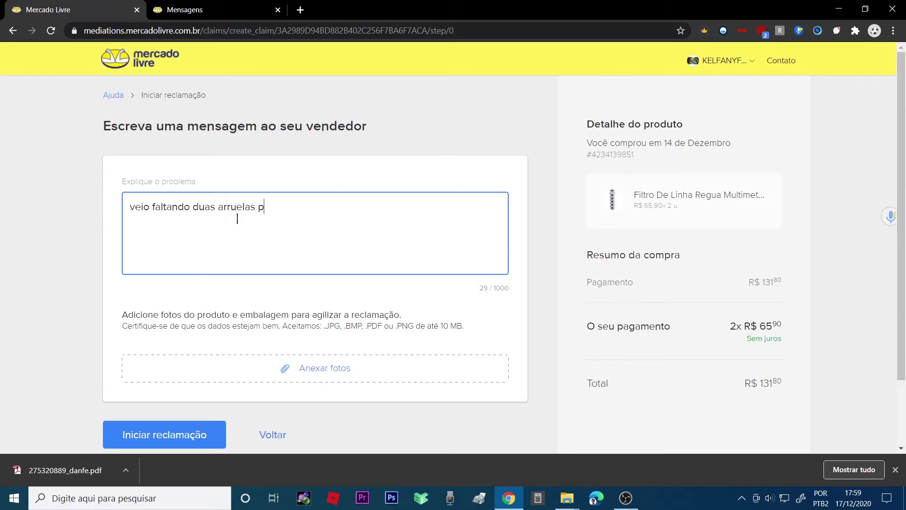
type("ress to reset")
Capitalise the first word of the problem description as "Veio"
left_click(136, 207)
key("BackSpace")
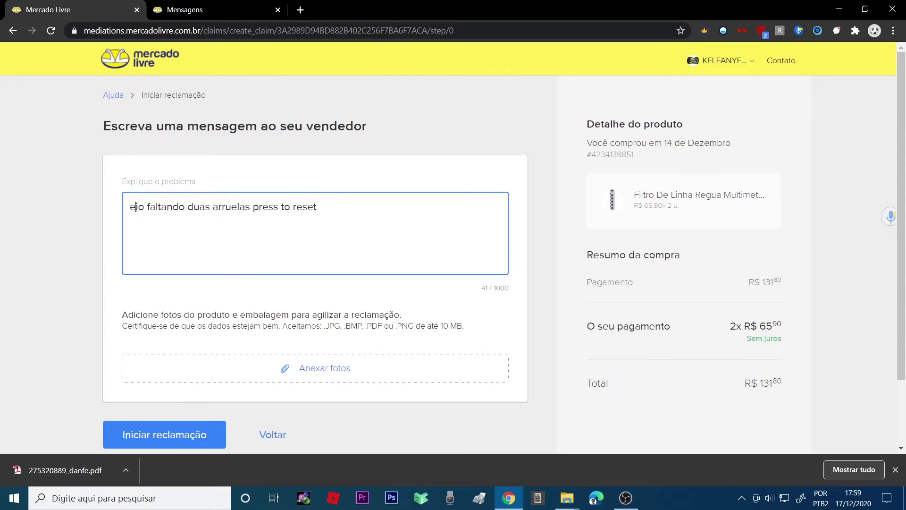
type("V")
left_click(331, 202)
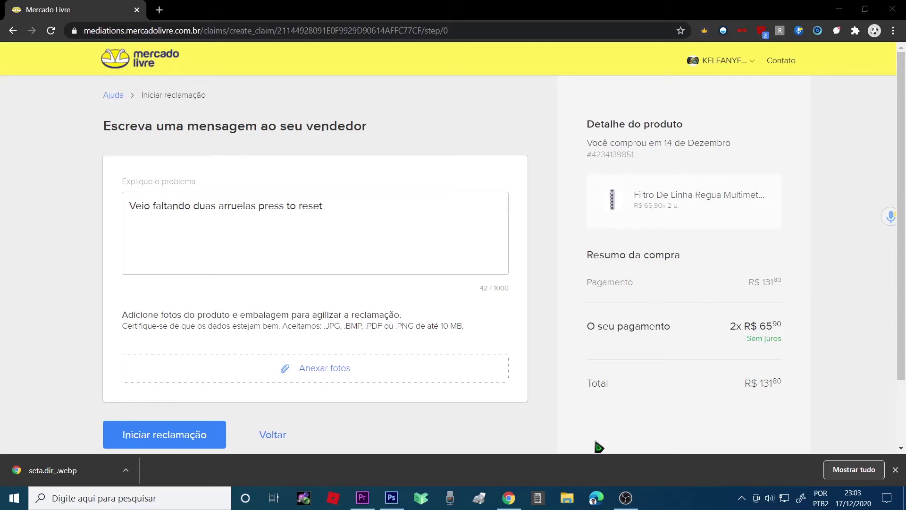
Reword the problem description to "Veio faltando as arruelas do PRESS TO RESET"
left_click(348, 205)
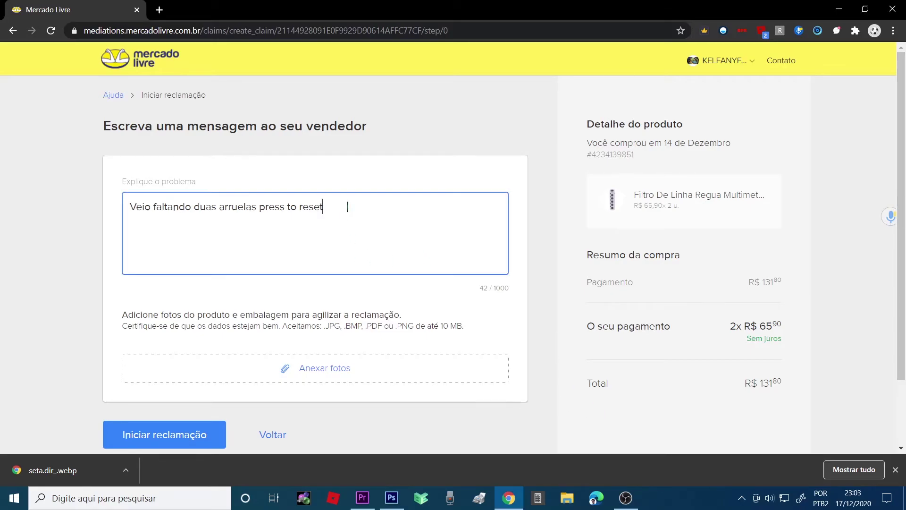
key("ctrl+a")
left_click_drag(124, 207, 194, 213)
type("as ")
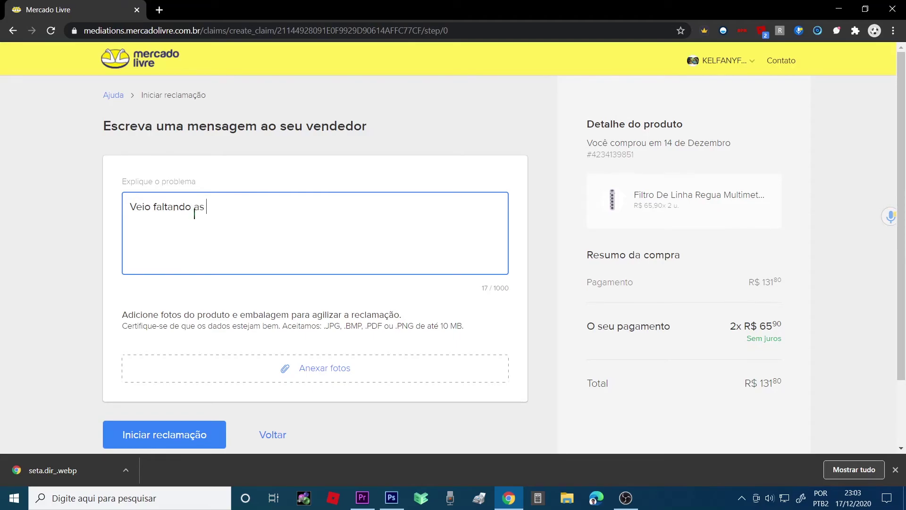
type("arruelas do PRES")
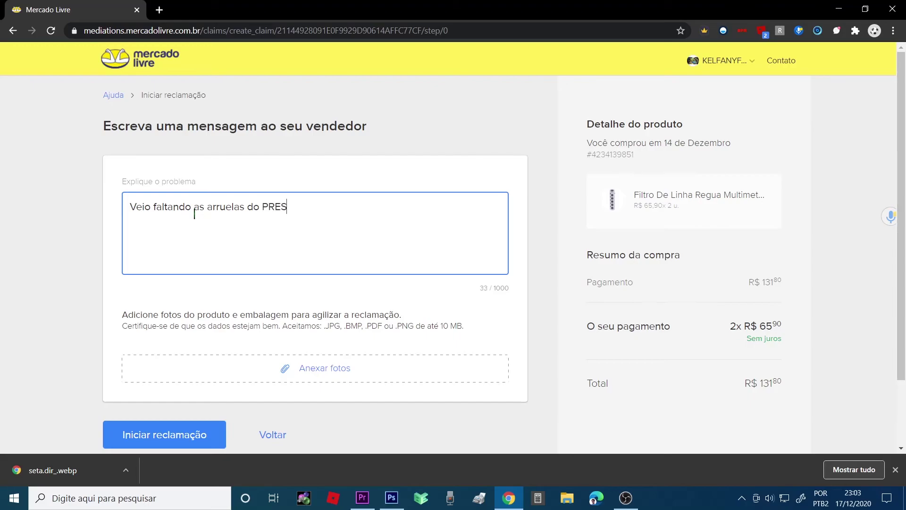
type("S TO RESET")
View the desktop photos "Falta arruela de PRESS TO RESET.png" and "IMG_20201217_224007790_HDR.jpg" in Photos
key("super+d")
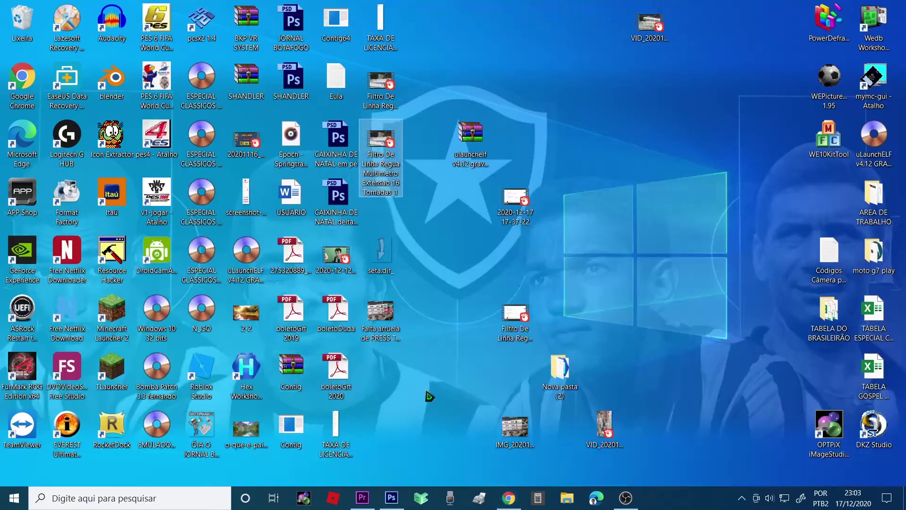
double_click(390, 306)
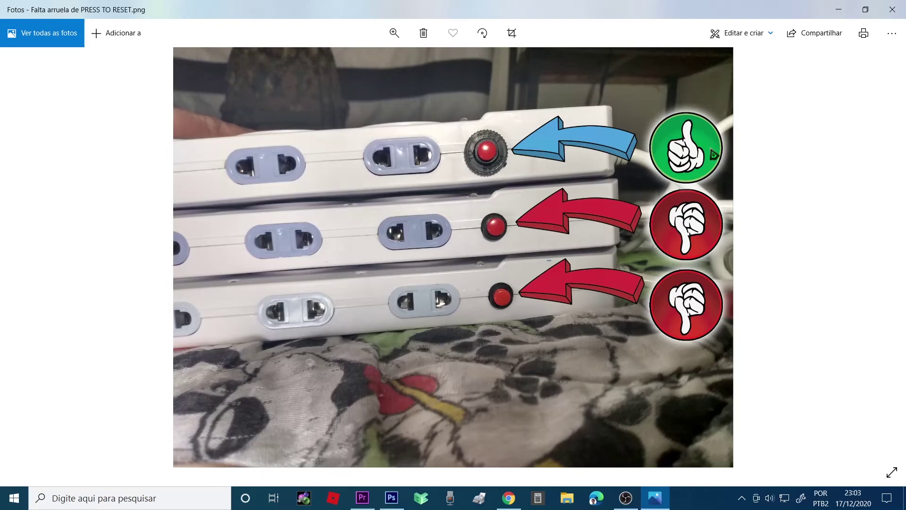
left_click(893, 10)
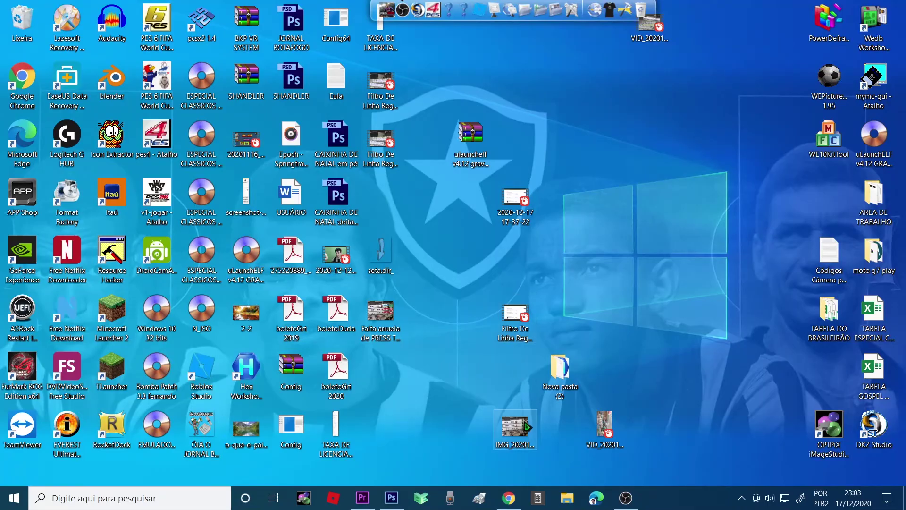
double_click(515, 427)
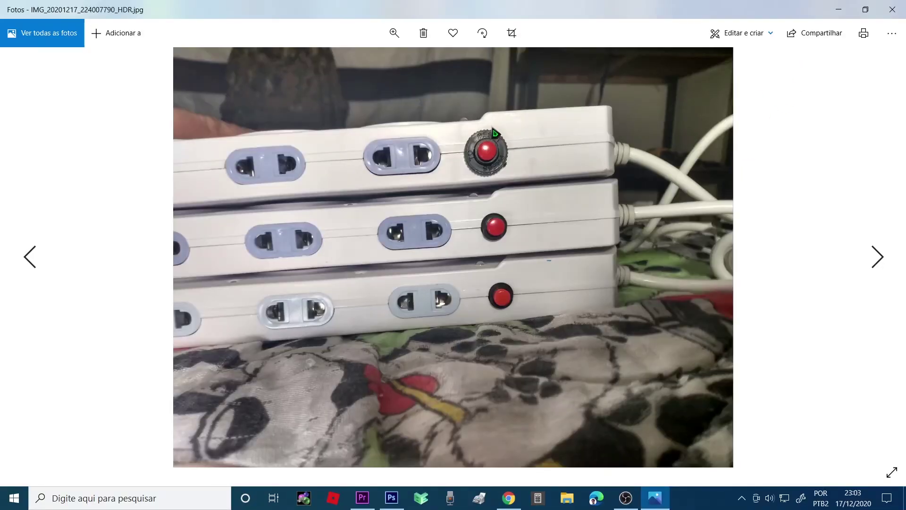